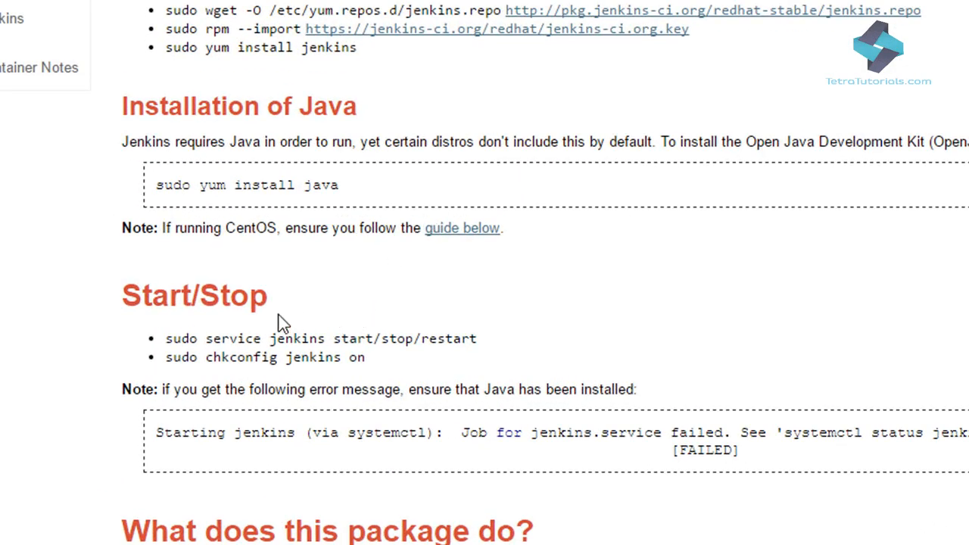
Copy the service start command from the wiki page and run "service jenkins start" in the PuTTY terminal
left_click_drag(206, 339, 374, 339)
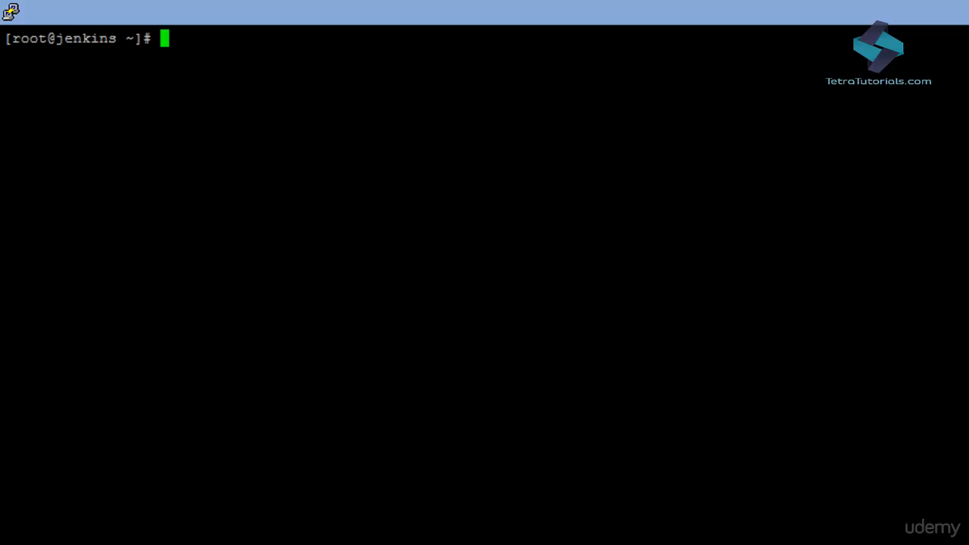
type("service jenkins start")
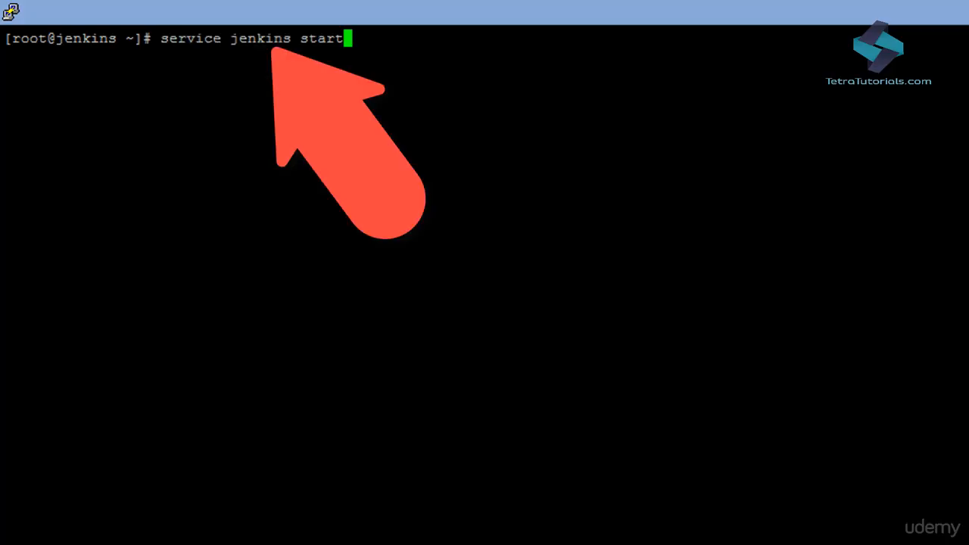
key("Return")
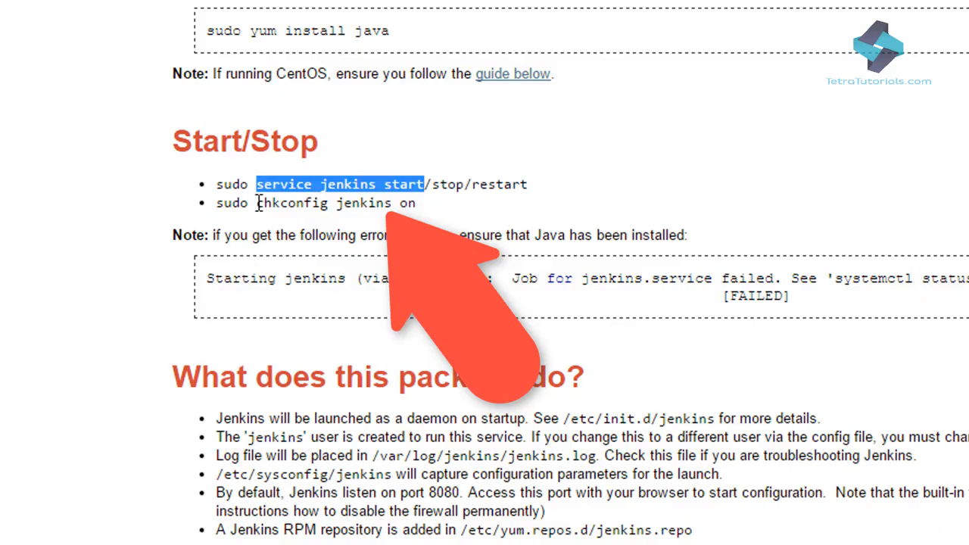
Enable Jenkins at boot by copying "chkconfig jenkins on" from the wiki page and running it in the PuTTY terminal
left_click_drag(257, 203, 423, 206)
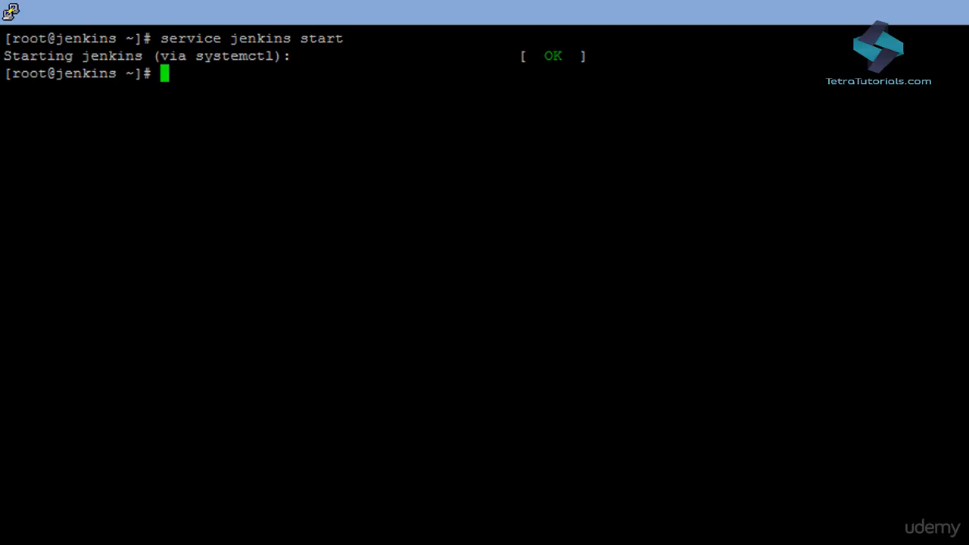
type("chkconfig jenkins on")
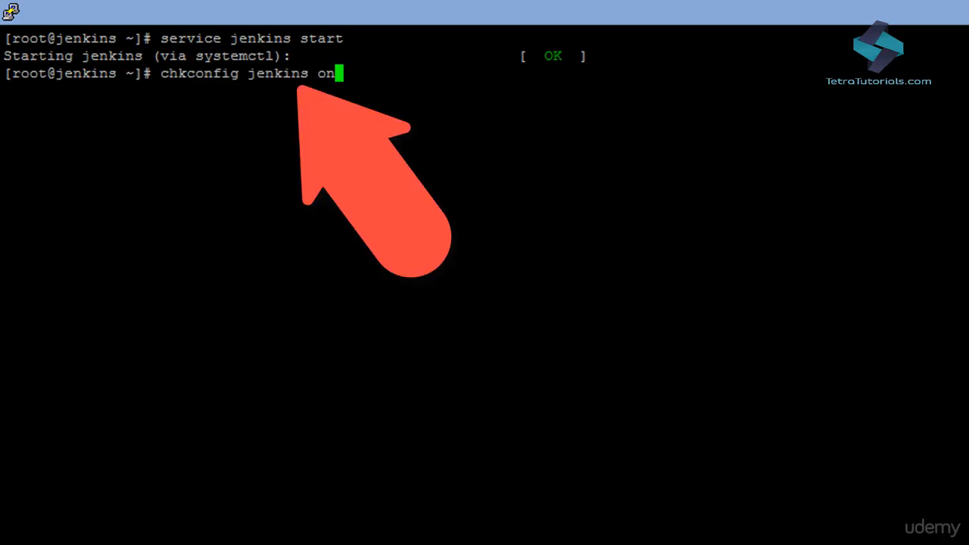
key("Return")
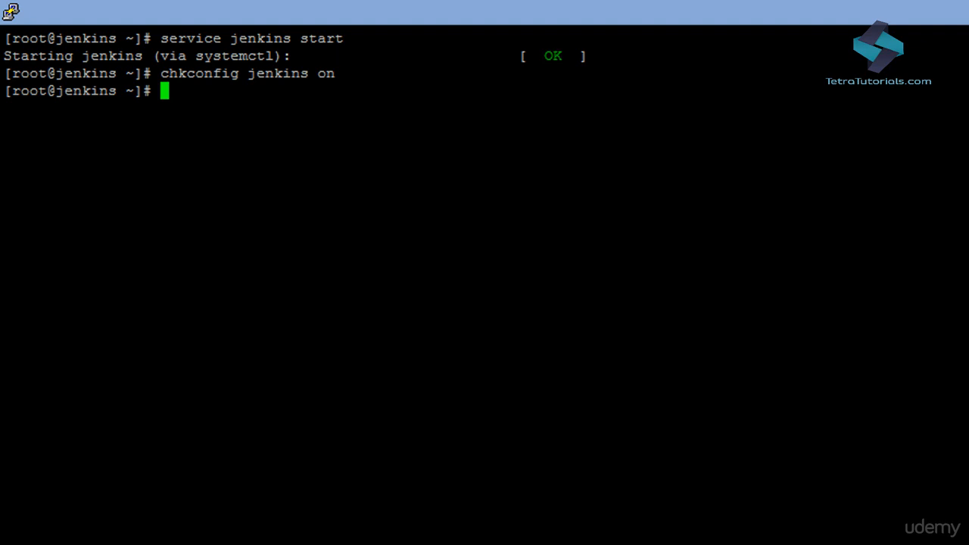
Check the Jenkins service by changing the earlier start command to "service jenkins status" and running it
key("Up")
key("Up")
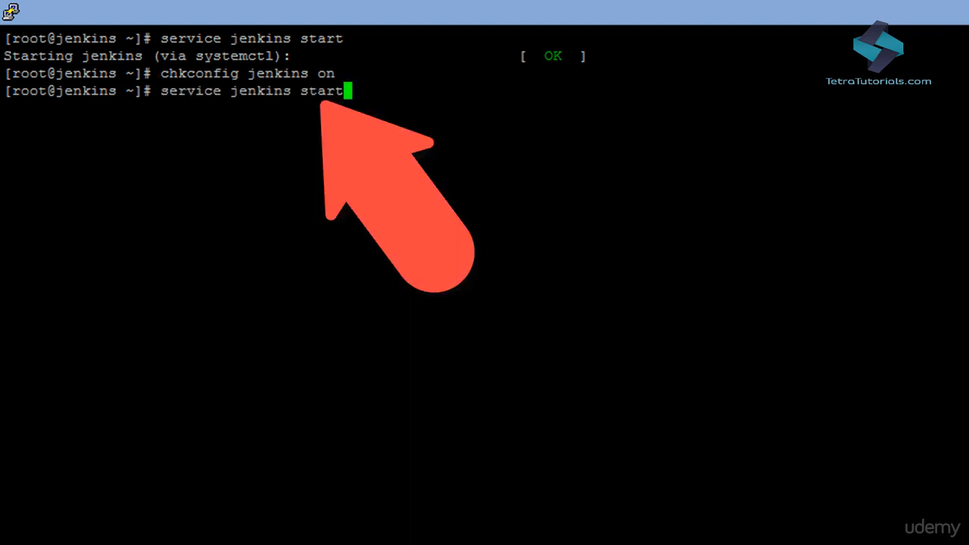
key("BackSpace")
key("BackSpace")
key("BackSpace")
type("atus")
key("Return")
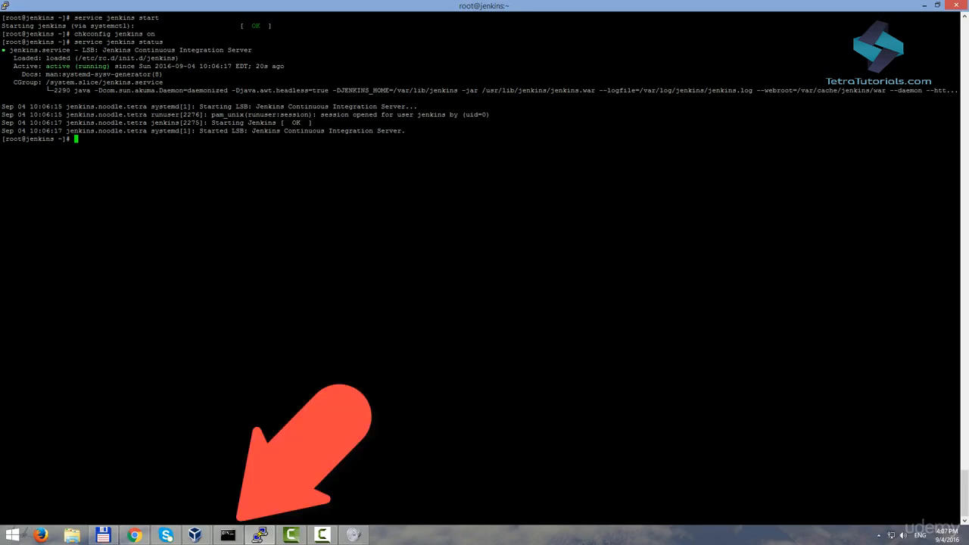
Switch to the Windows command prompt, run "notepad hosts" again, and place the text cursor after the last localhost entry
left_click(229, 536)
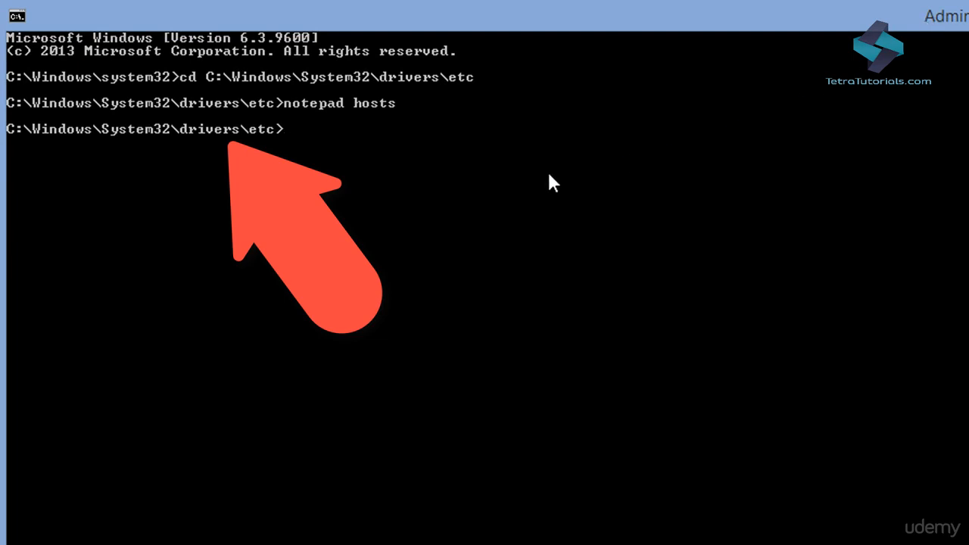
key("Up")
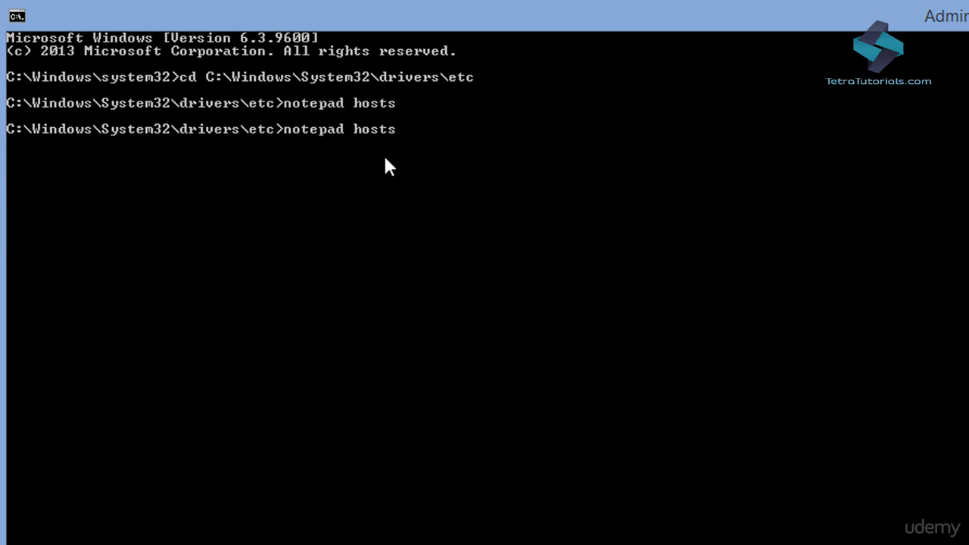
key("Return")
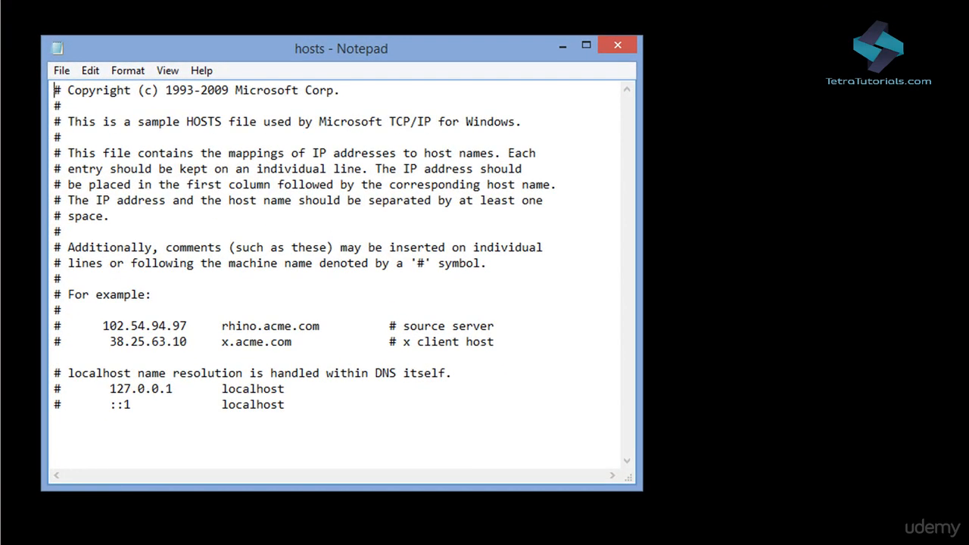
left_click(305, 409)
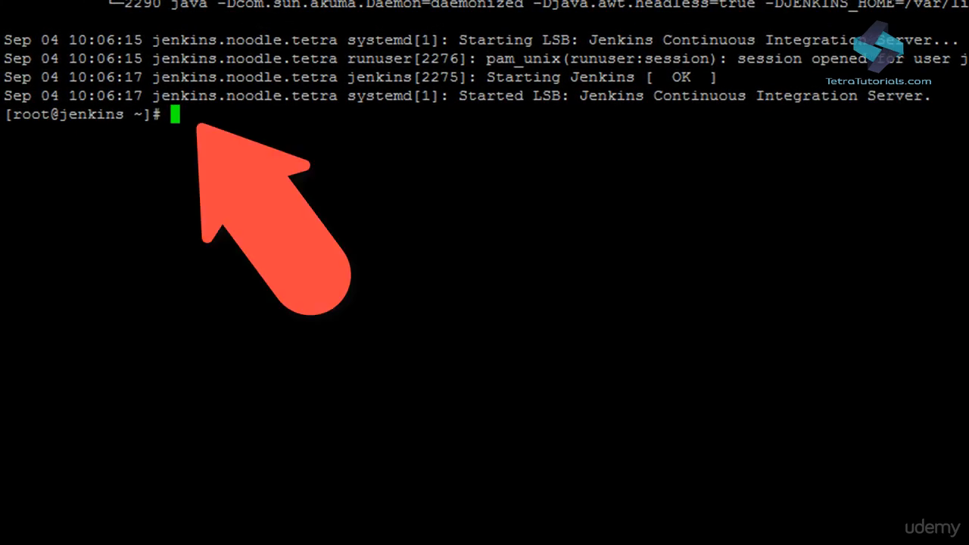
Look up the server's IP address with "ip a" and enter 192.168.0.101 below the localhost entries in the hosts file
type("ip a")
key("Return")
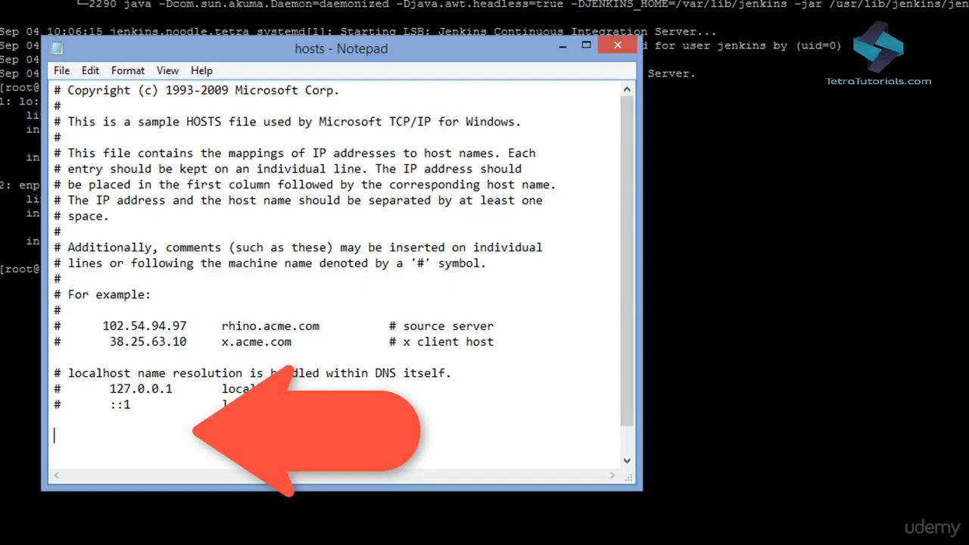
type("192.168.0.101")
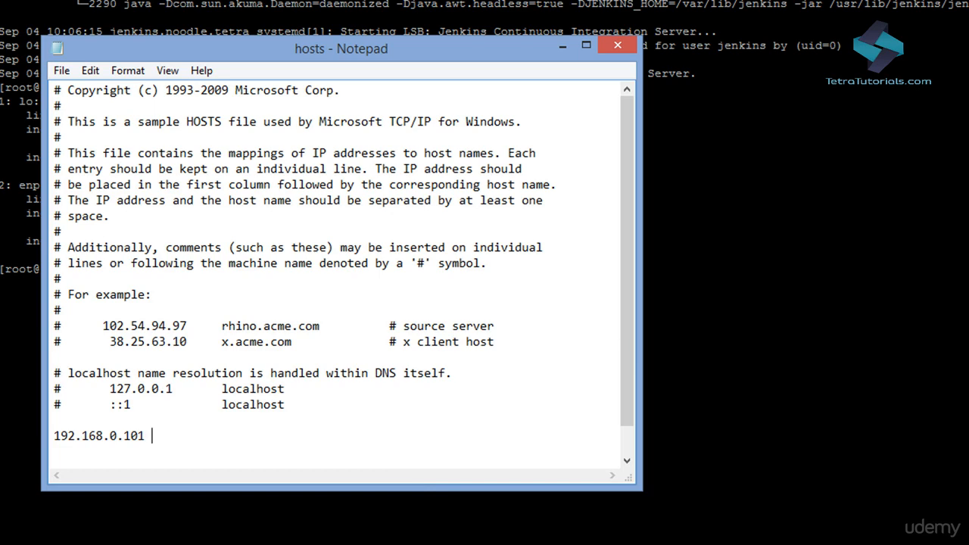
Get the server's name with the hostname command and paste jenkins.noodle.tetra after 192.168.0.101 in the hosts file
key("alt+Tab")
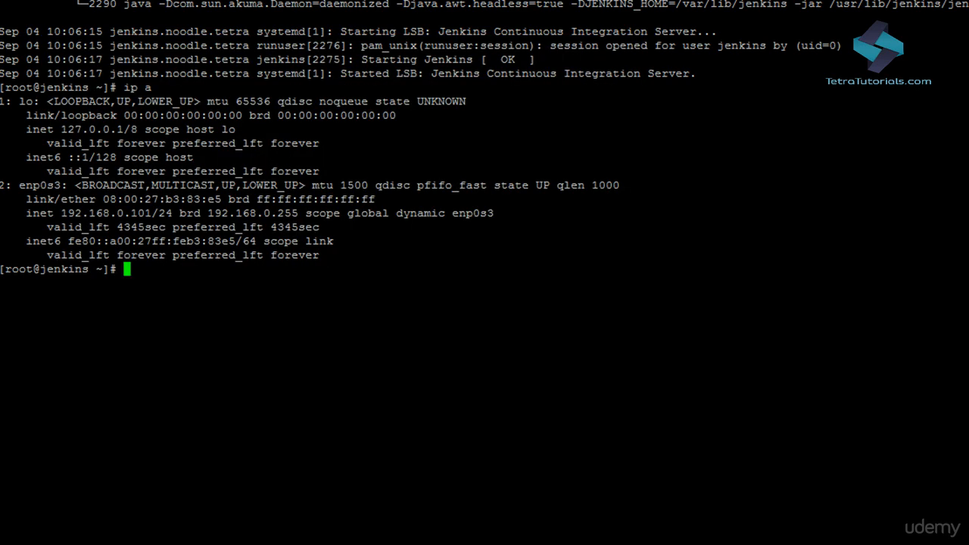
type("hostname")
key("Return")
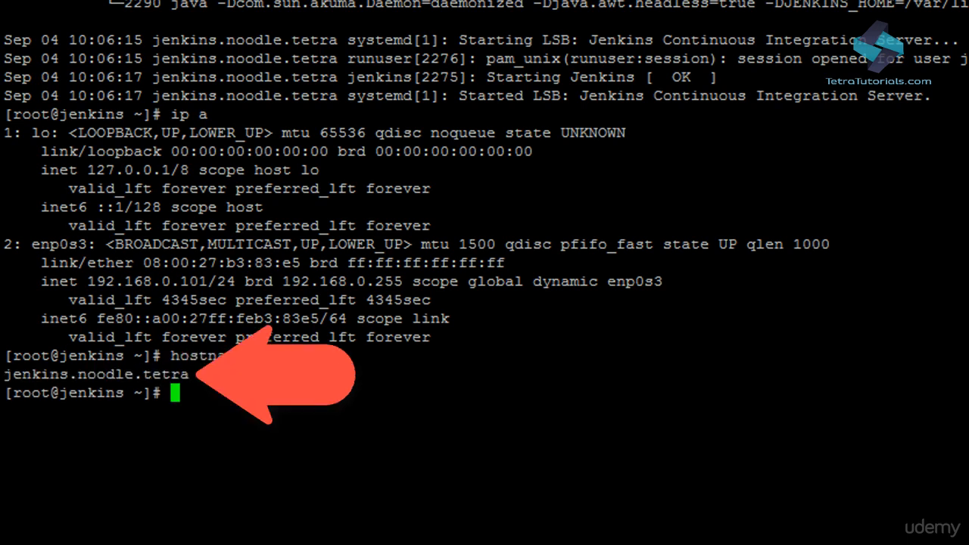
left_click_drag(962, 374, 3, 374)
key("ctrl+c")
key("alt+Tab")
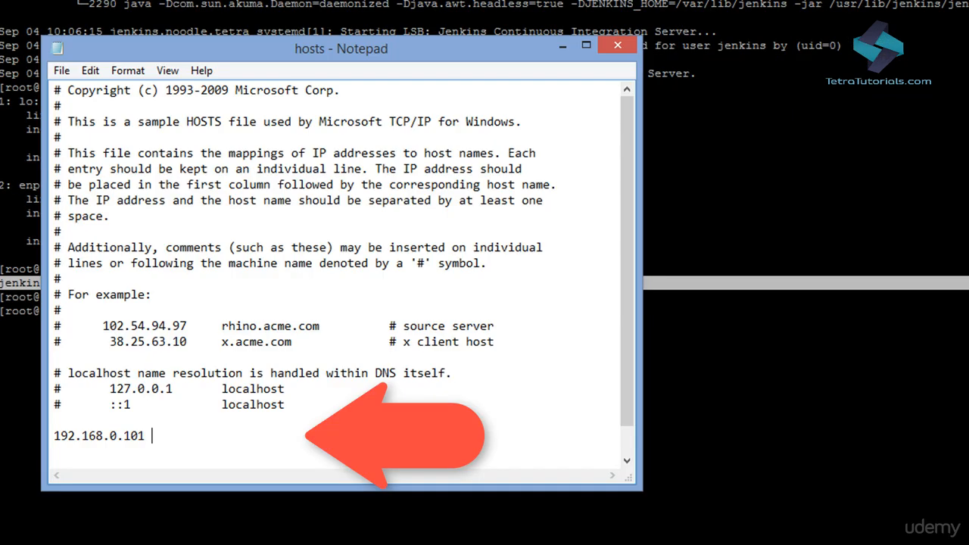
key("ctrl+v")
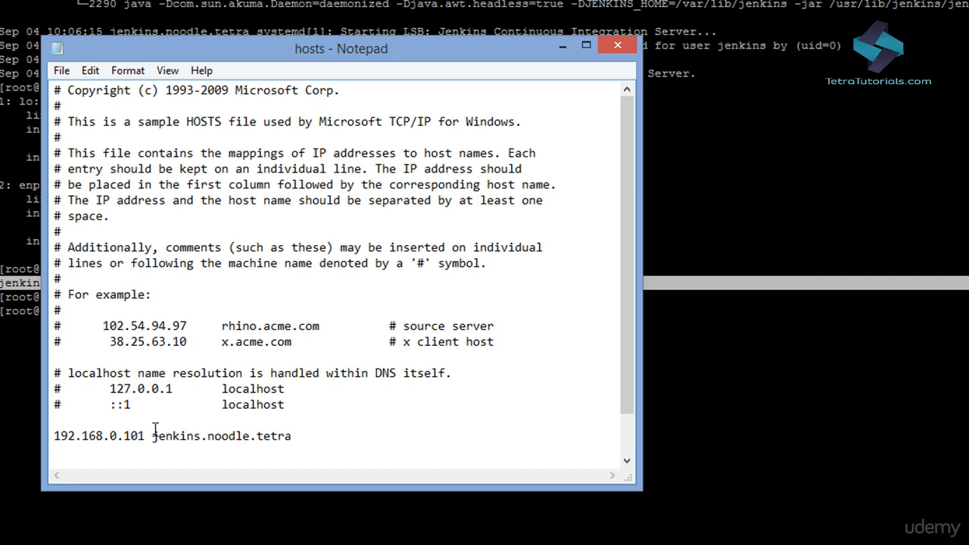
Review the new host name and IP address in the hosts entry, and close Notepad with the changes saved
left_click_drag(153, 434, 293, 430)
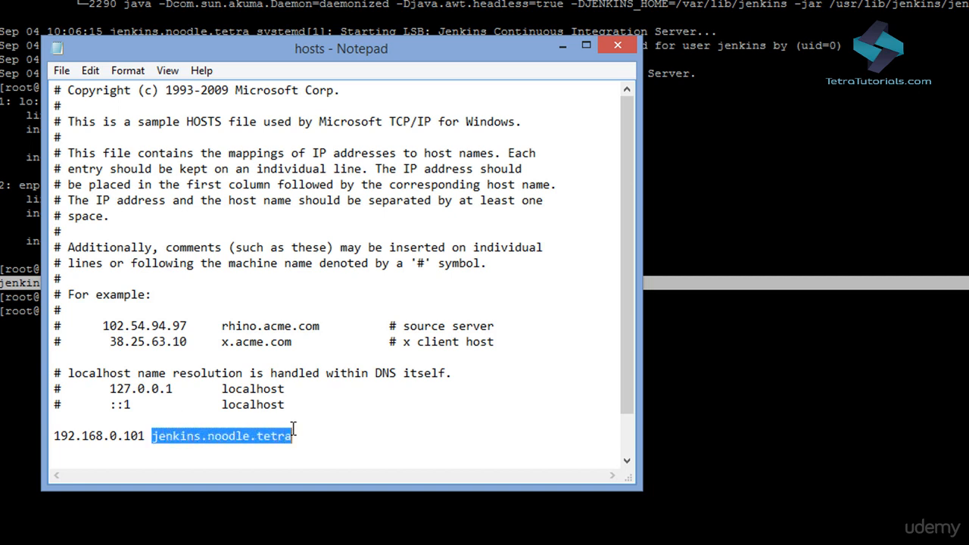
left_click(146, 436)
left_click_drag(146, 435, 55, 436)
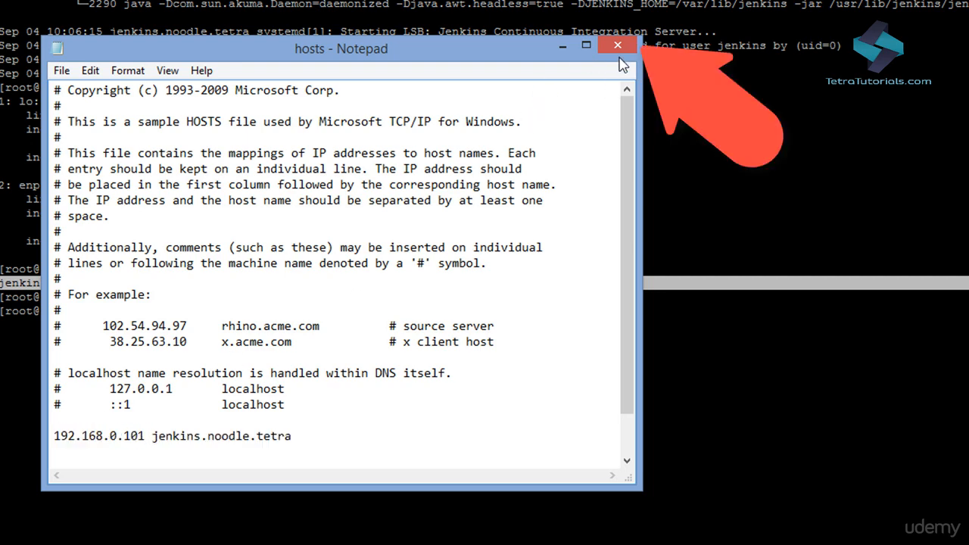
left_click(619, 47)
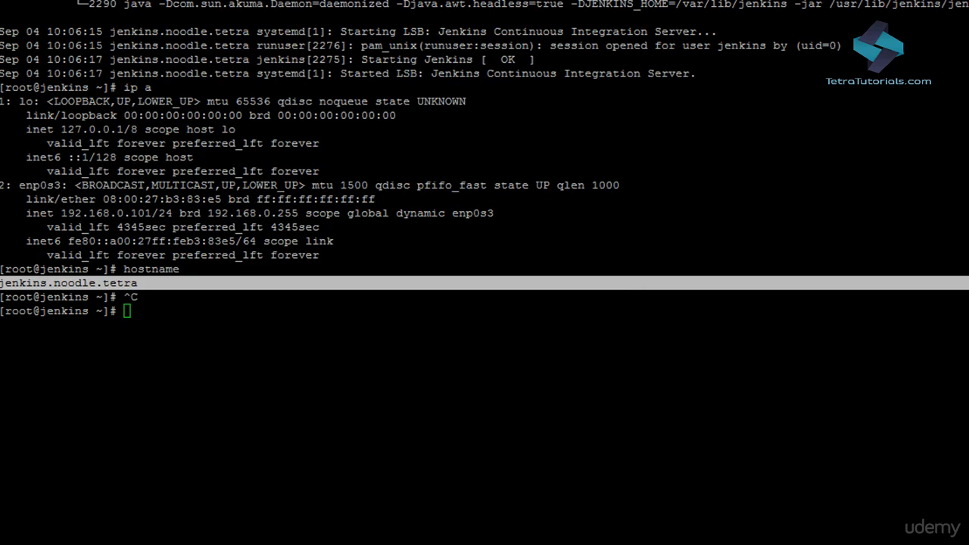
left_click(485, 318)
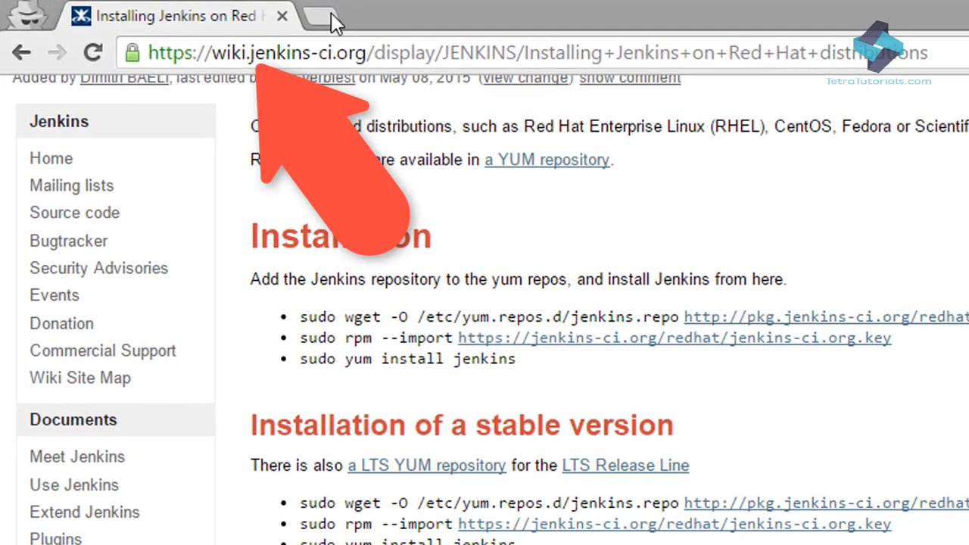
Open jenkins.noodle.tetra:8080 in a new Chrome tab
left_click(331, 13)
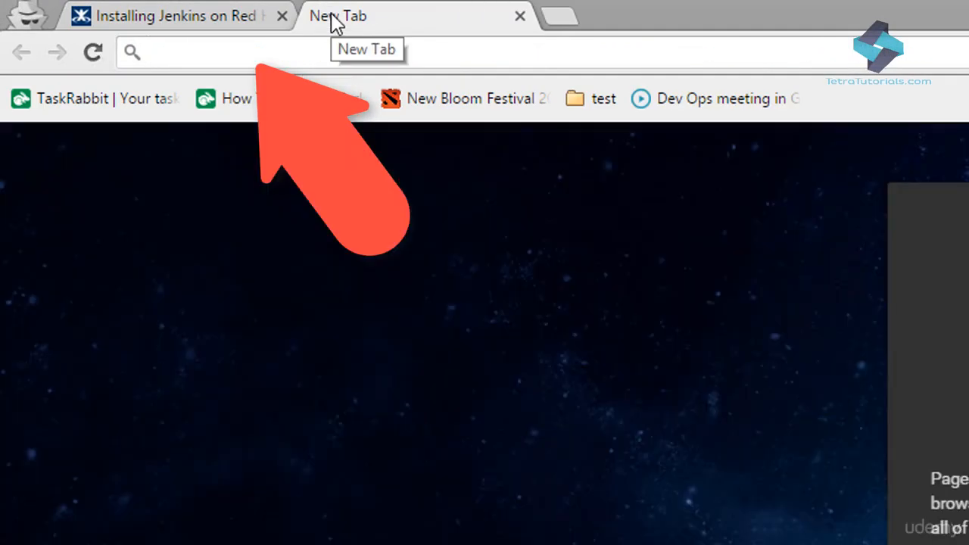
type("jenkins.noodle.tetra:")
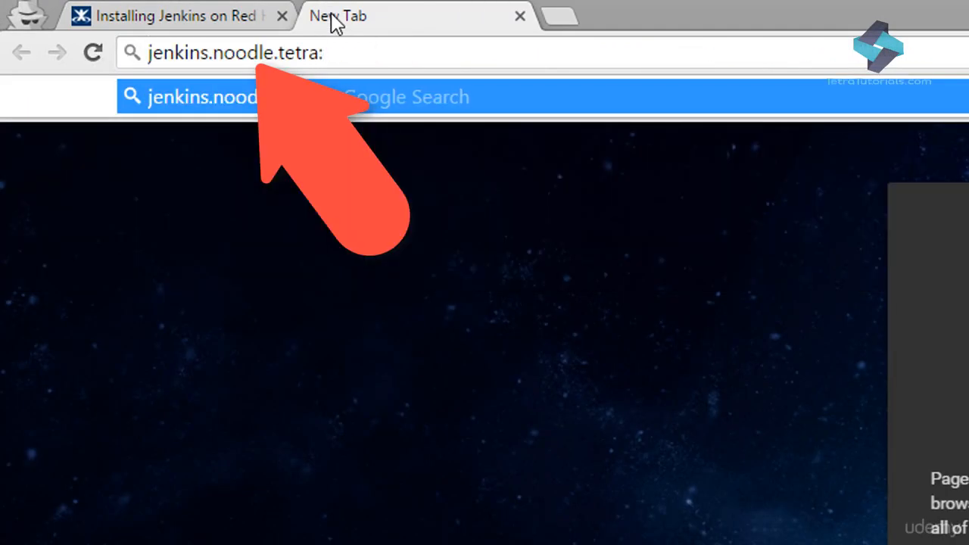
type("80808")
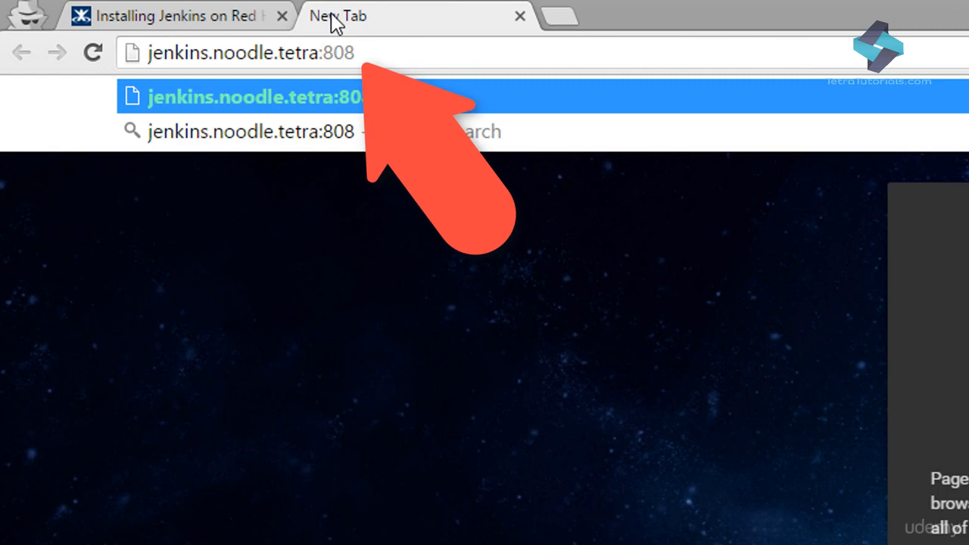
key("Return")
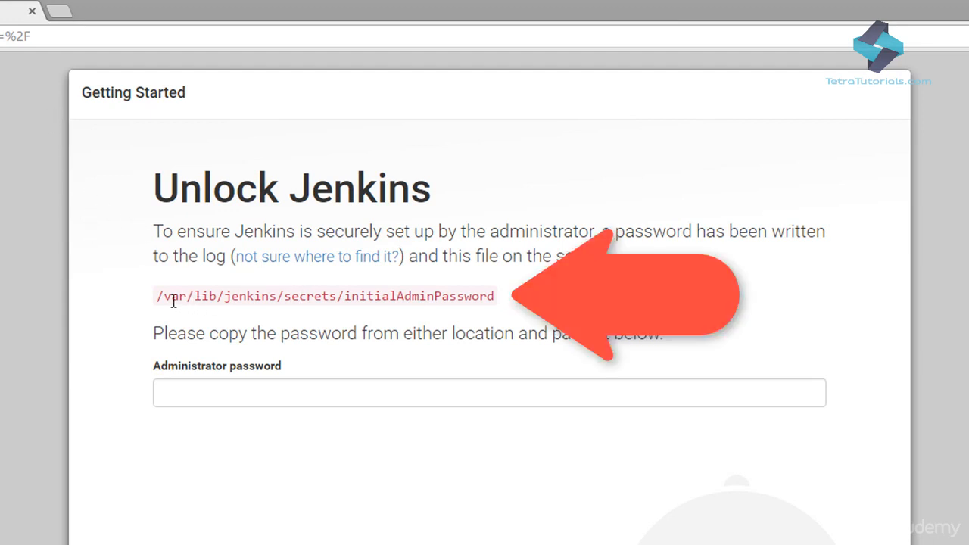
Copy the path /var/lib/jenkins/secrets/initialAdminPassword from the Unlock Jenkins page and open that file with vi in the PuTTY terminal
left_click_drag(156, 297, 491, 301)
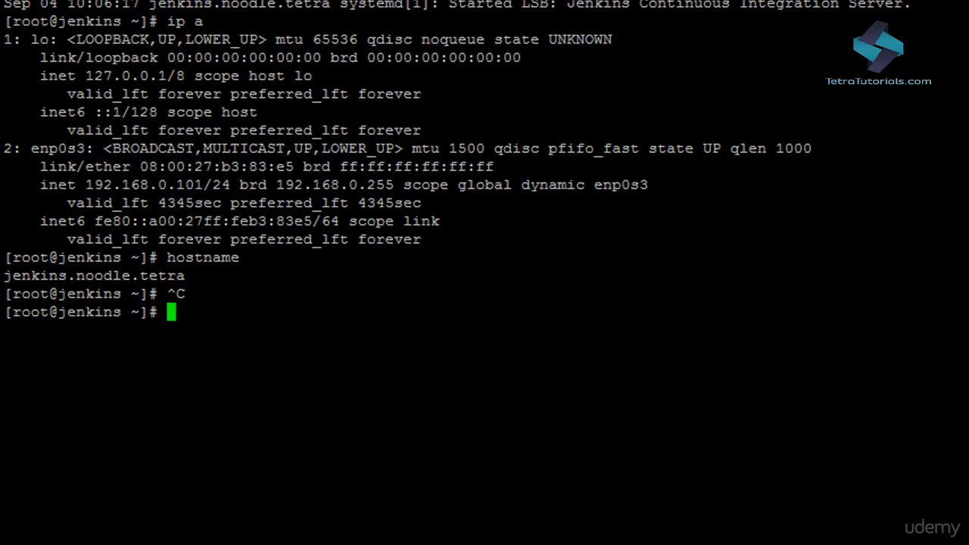
type("vi")
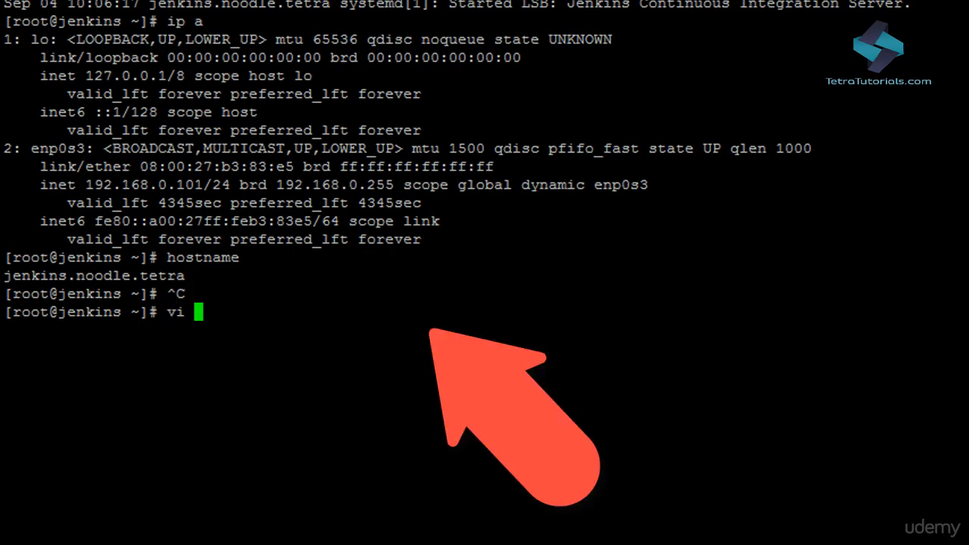
key("shift+Insert")
key("Return")
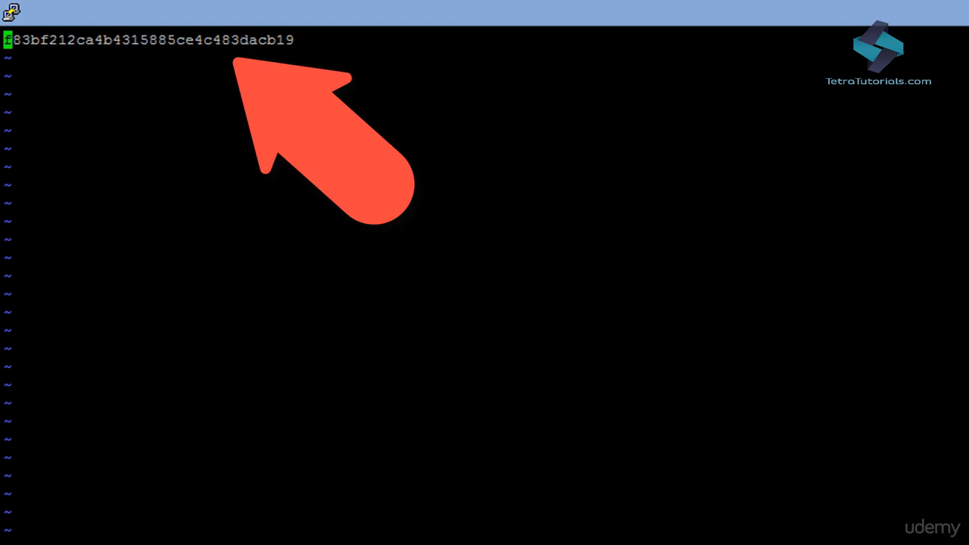
Copy the initial admin password from the file into the Administrator password field on the Unlock Jenkins page and continue
left_click_drag(277, 40, 2, 39)
key("alt+Tab")
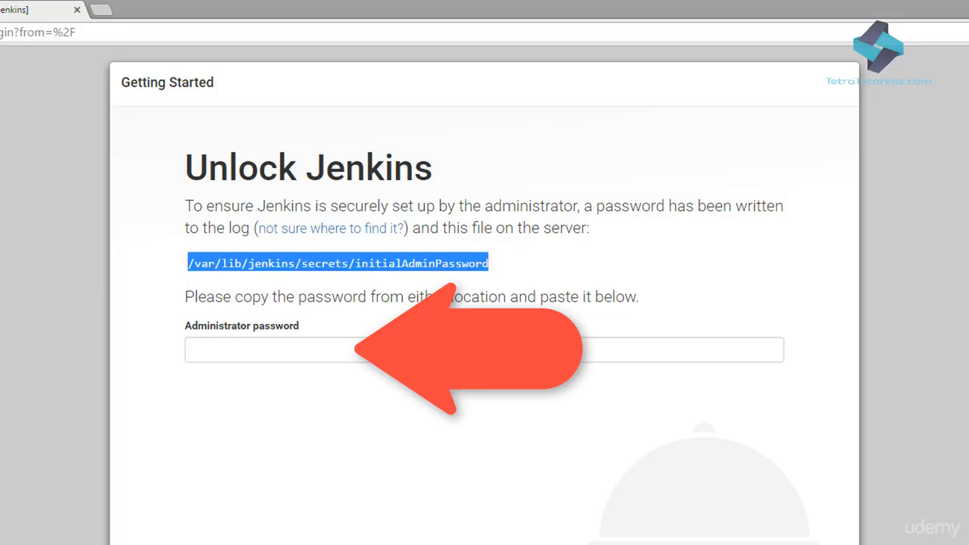
left_click(309, 344)
key("ctrl+v")
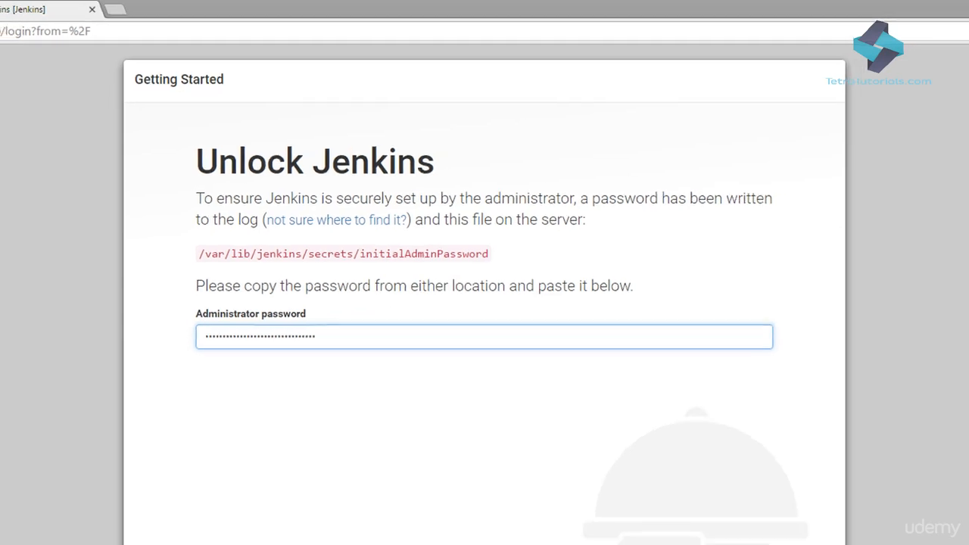
left_click(699, 497)
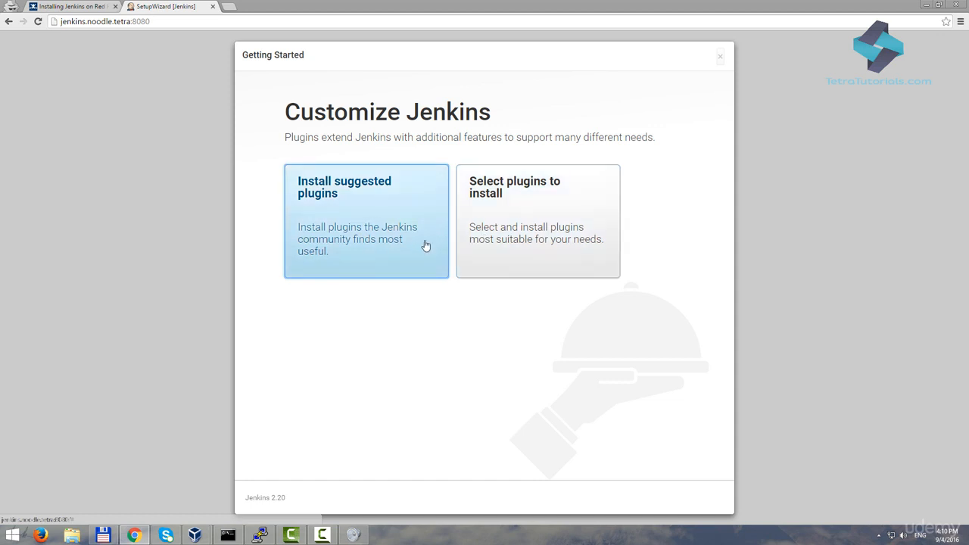
Choose "Select plugins to install" and add the Build Pipeline Plugin under Pipelines and Continuous Delivery to the selection
left_click(544, 241)
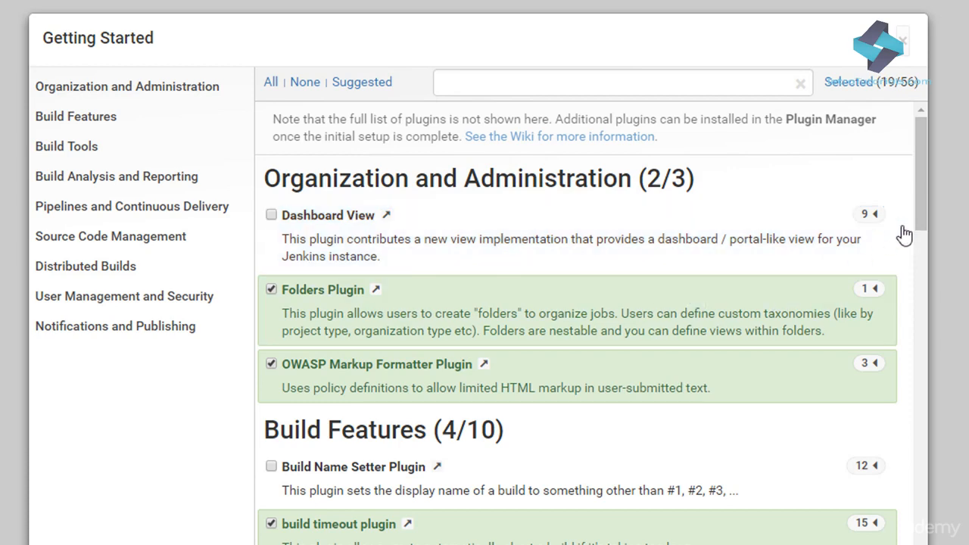
left_click_drag(923, 191, 912, 455)
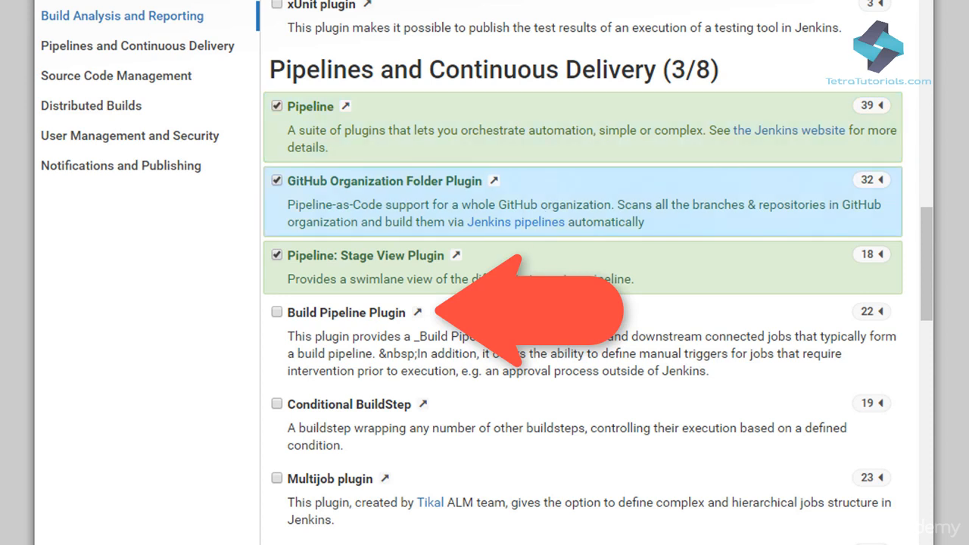
left_click(451, 334)
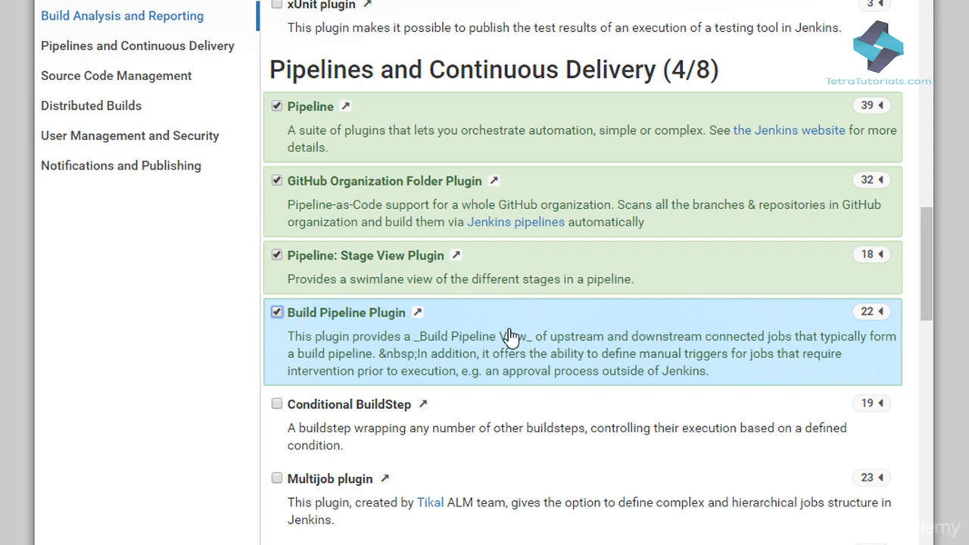
Add the Copy Artifact Plugin under Pipelines and Continuous Delivery to the plugin selection
scroll(930, 265, "down", 1)
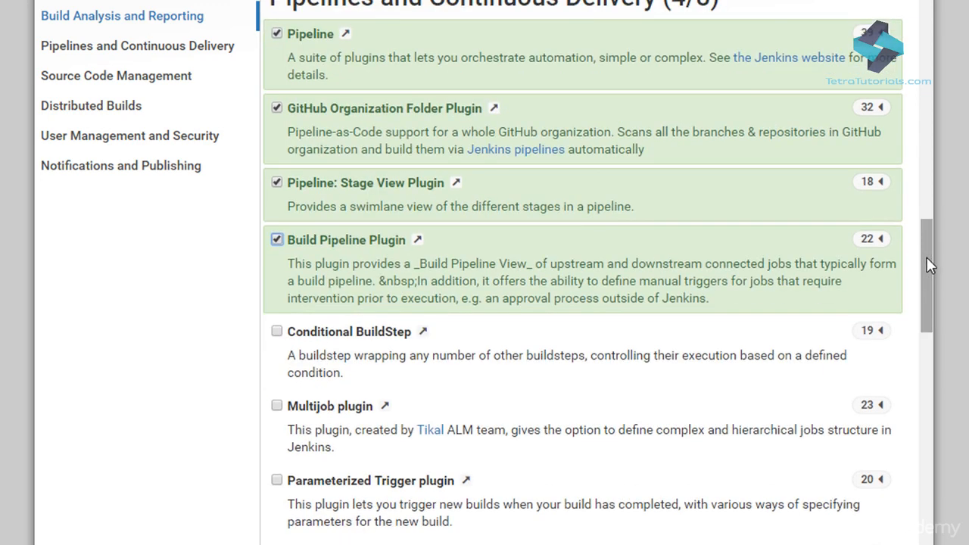
scroll(760, 279, "down", 3)
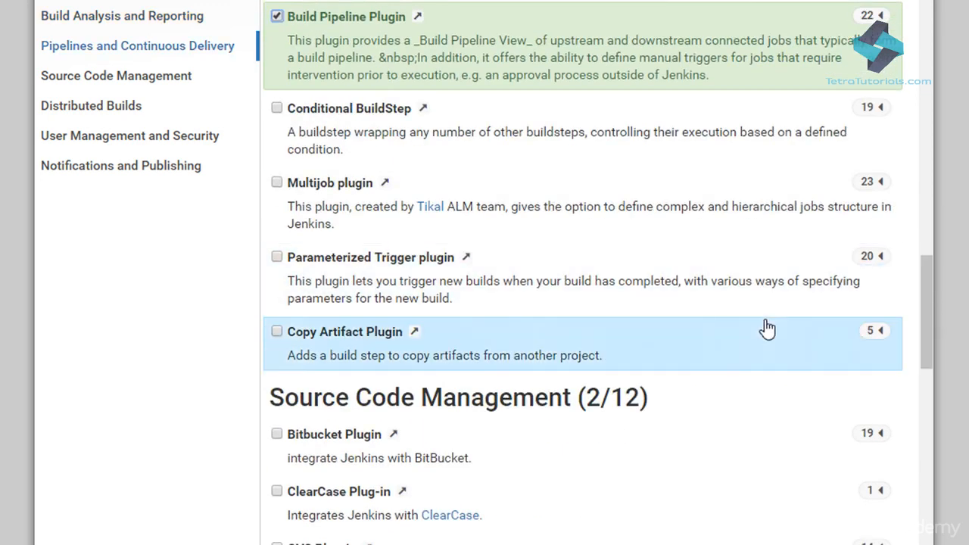
left_click(720, 344)
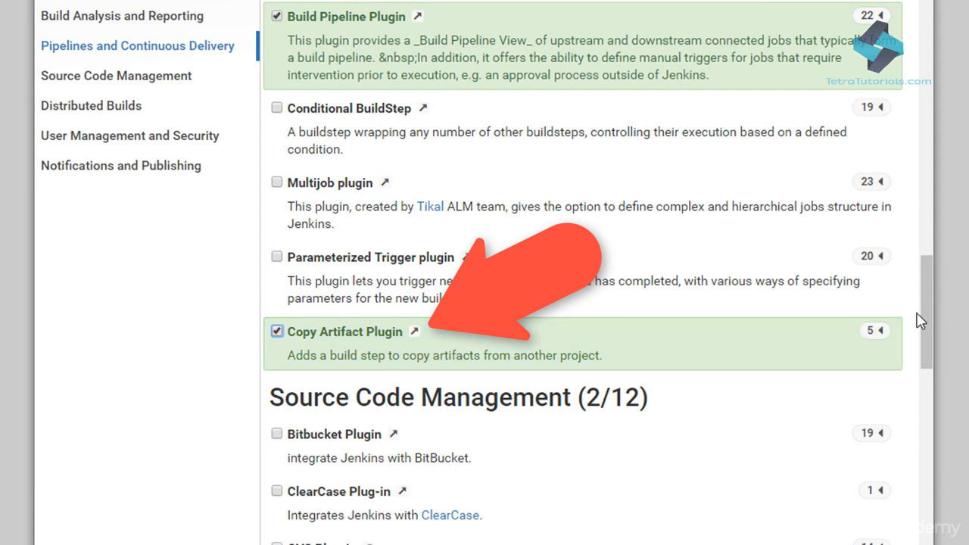
Add the GitLab Plugin, GitHub plugin and Bitbucket Plugin under Source Code Management to the plugin selection
left_click_drag(926, 303, 930, 348)
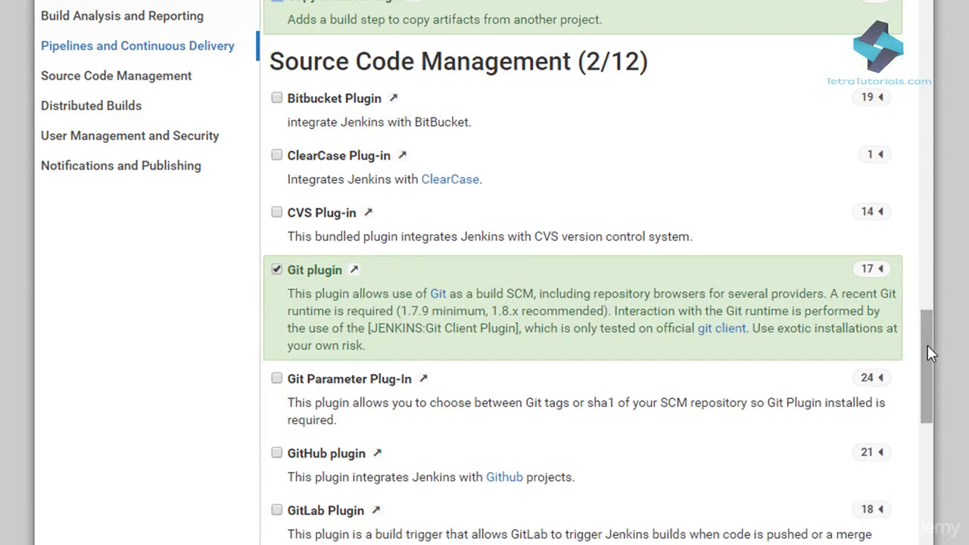
left_click_drag(925, 346, 929, 357)
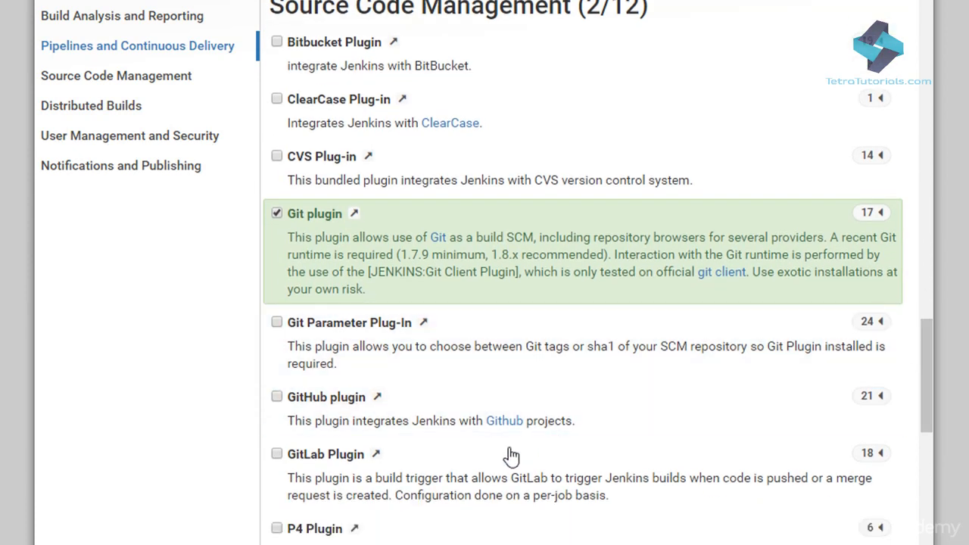
left_click(499, 462)
left_click(509, 421)
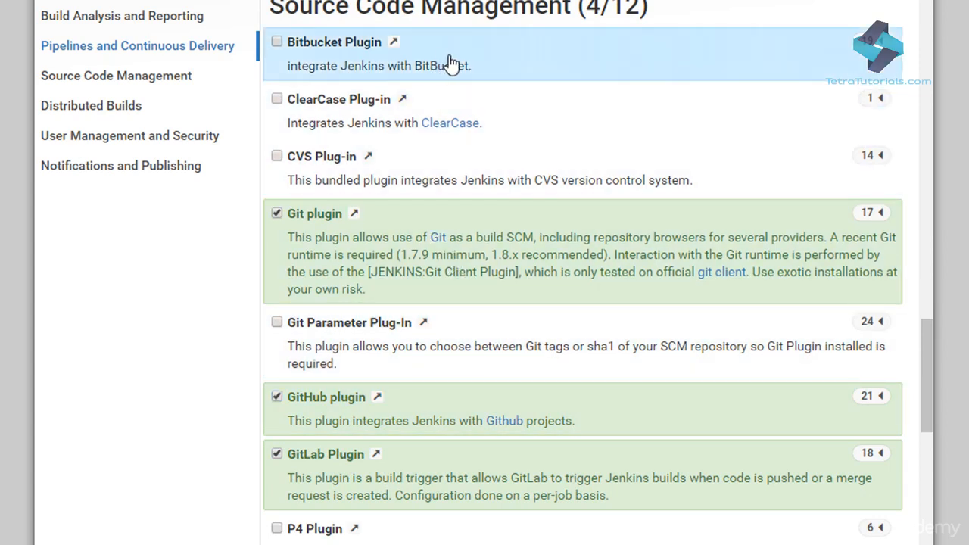
left_click(445, 64)
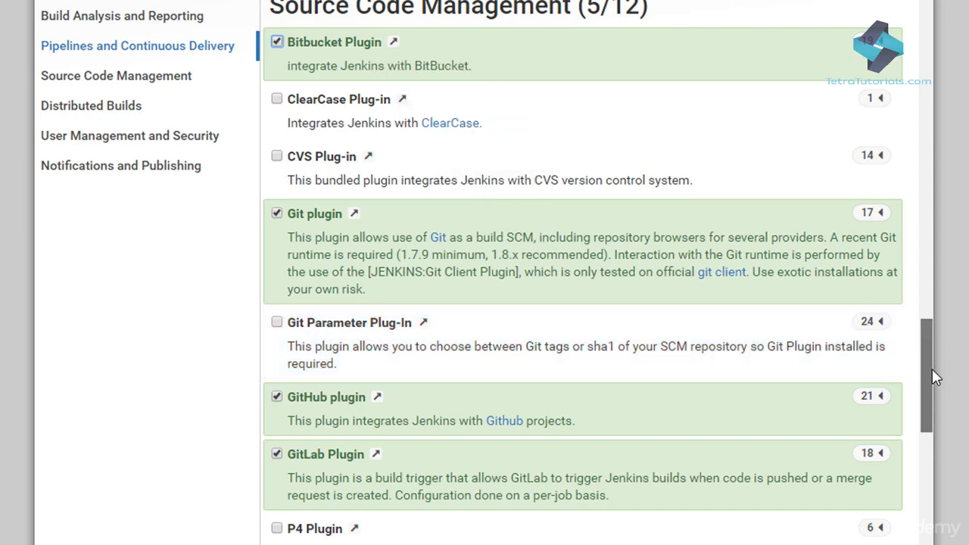
Add the SSH plugin and Publish Over SSH under Notifications and Publishing to the plugin selection
mouse_move(933, 369)
left_mouse_down()
mouse_move(918, 469)
mouse_move(924, 336)
mouse_move(932, 388)
left_mouse_up()
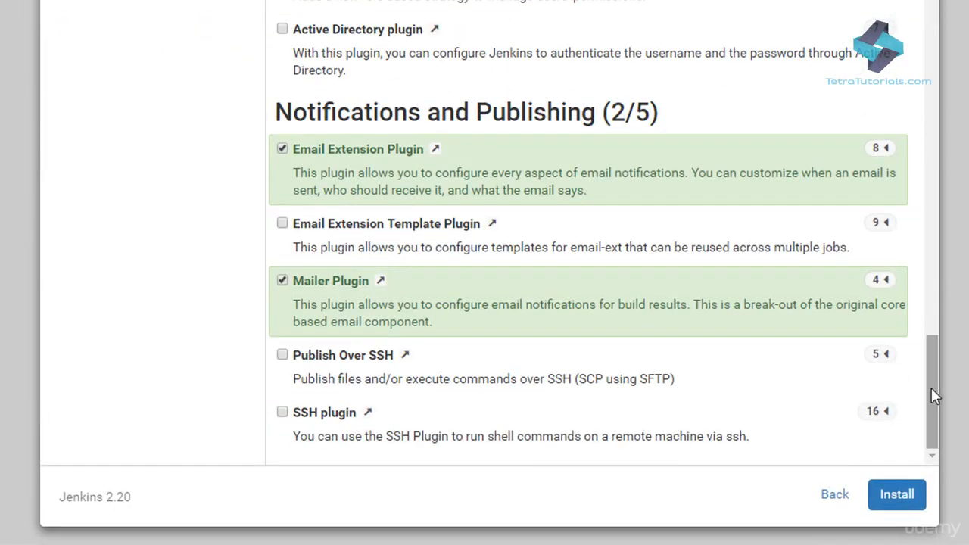
left_click(497, 428)
left_click(497, 375)
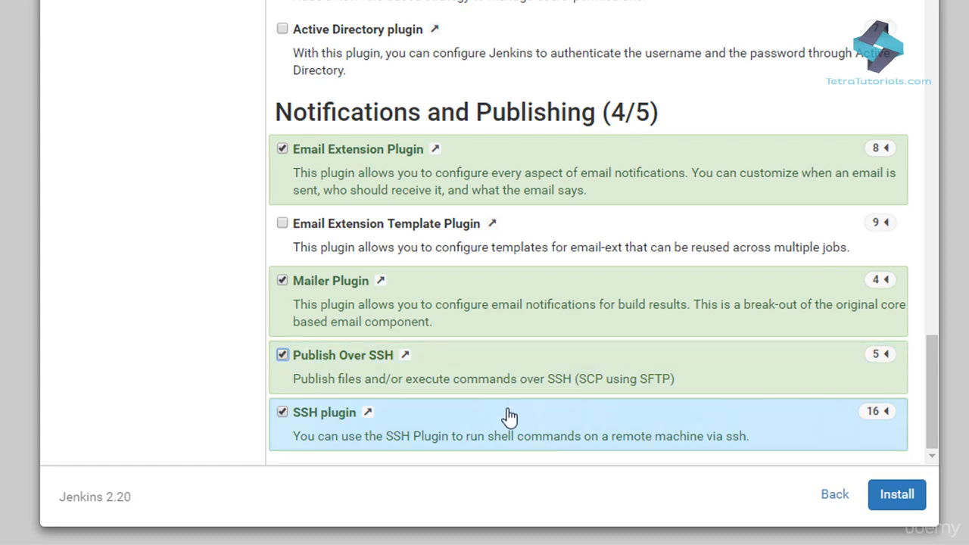
Leave the custom plugin selection without installing it and start the installation of the suggested plugins from the Customize Jenkins page
left_click_drag(932, 388, 932, 397)
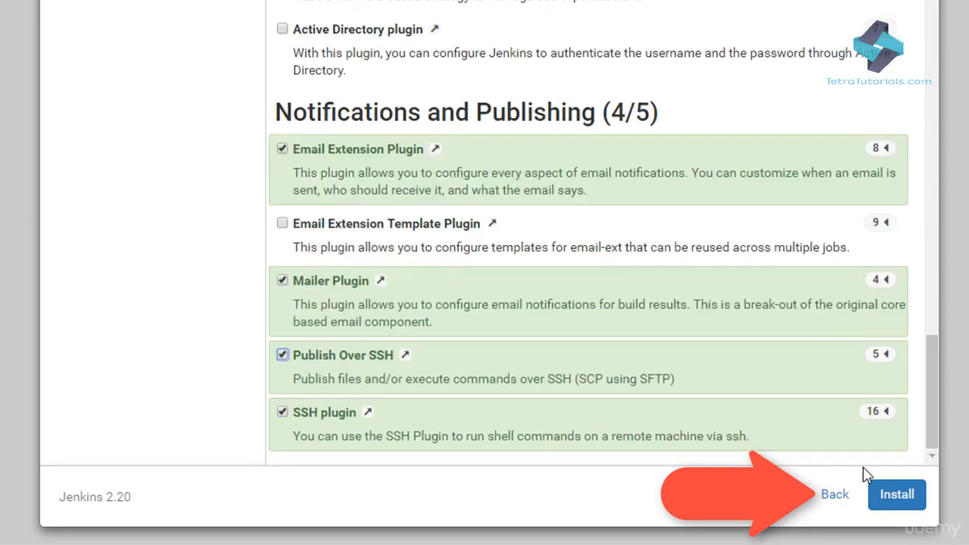
left_click(842, 497)
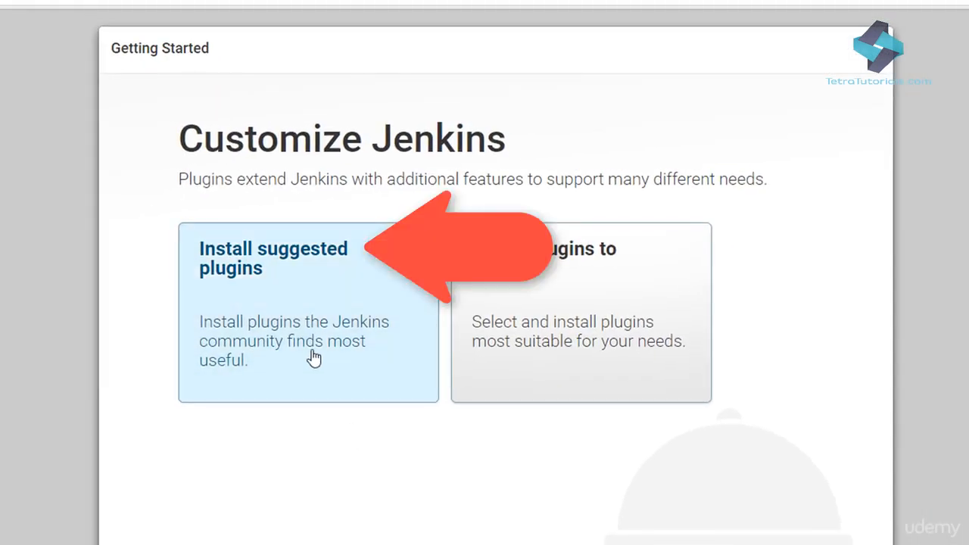
left_click(314, 358)
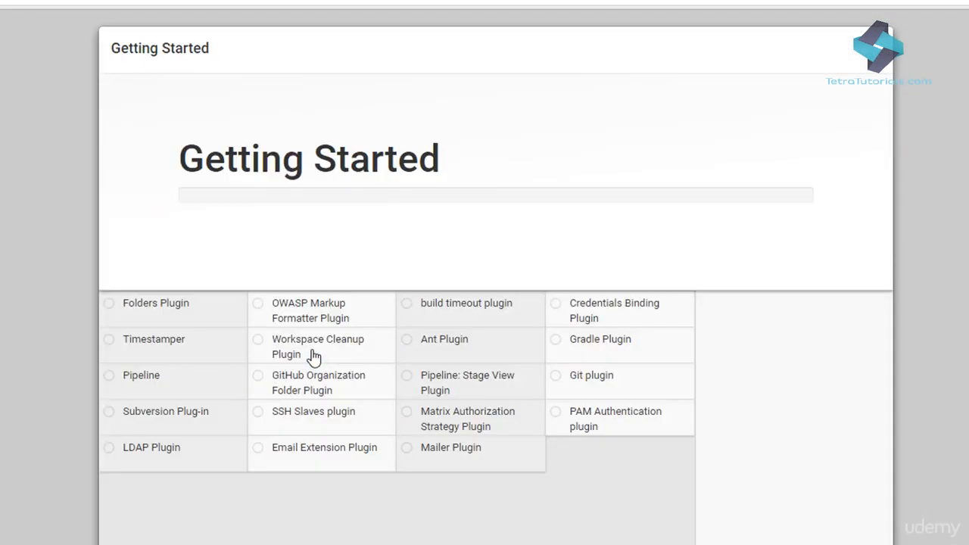